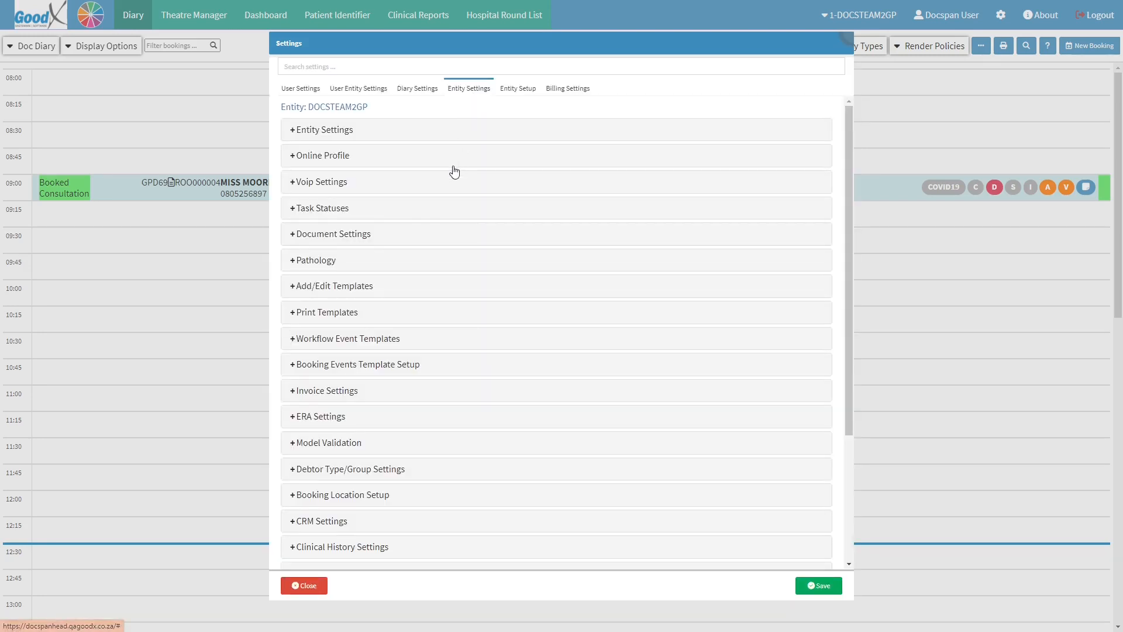
- Expand the Workflow Event Templates settings and choose PDF PRINTOVER as the event type to add a template for
click(467, 342)
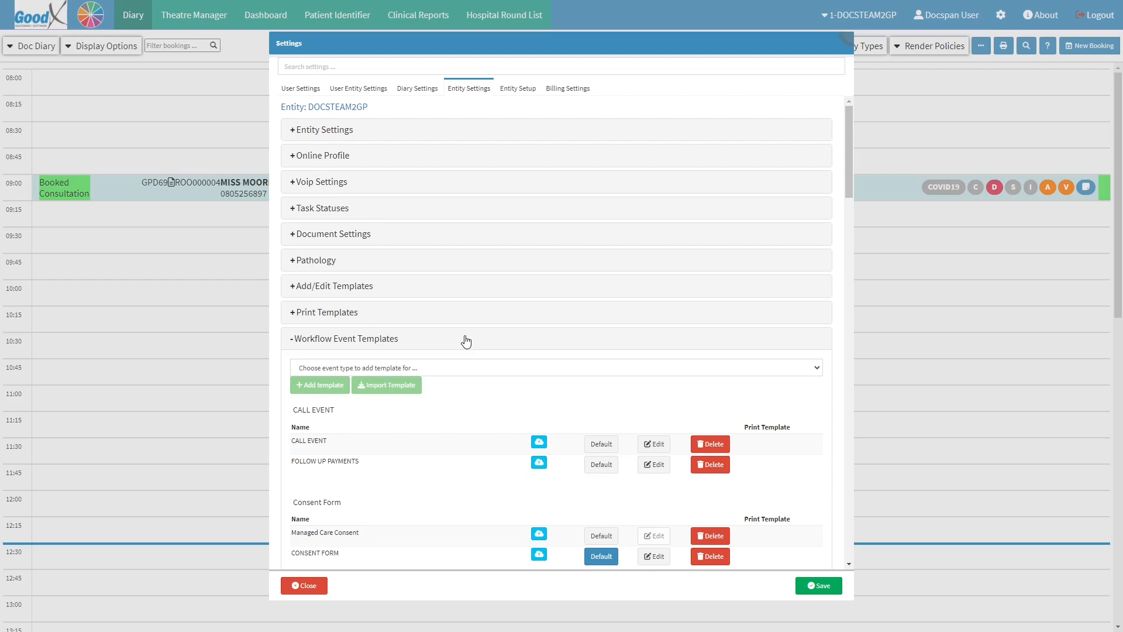
click(447, 371)
scroll(436, 416, down, 5)
click(428, 541)
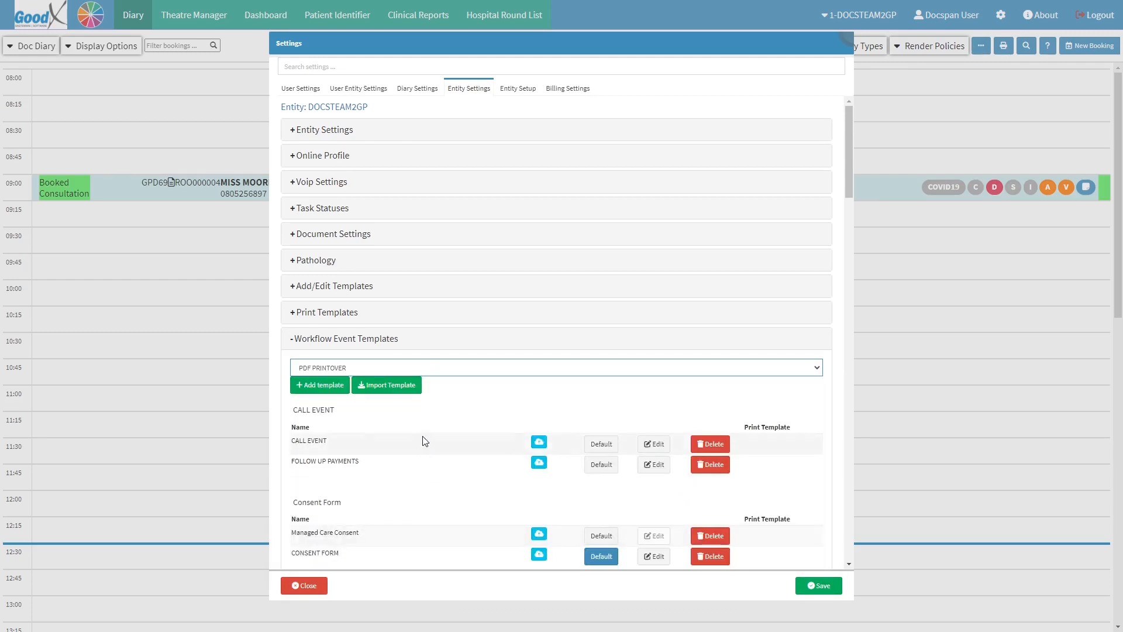
click(394, 388)
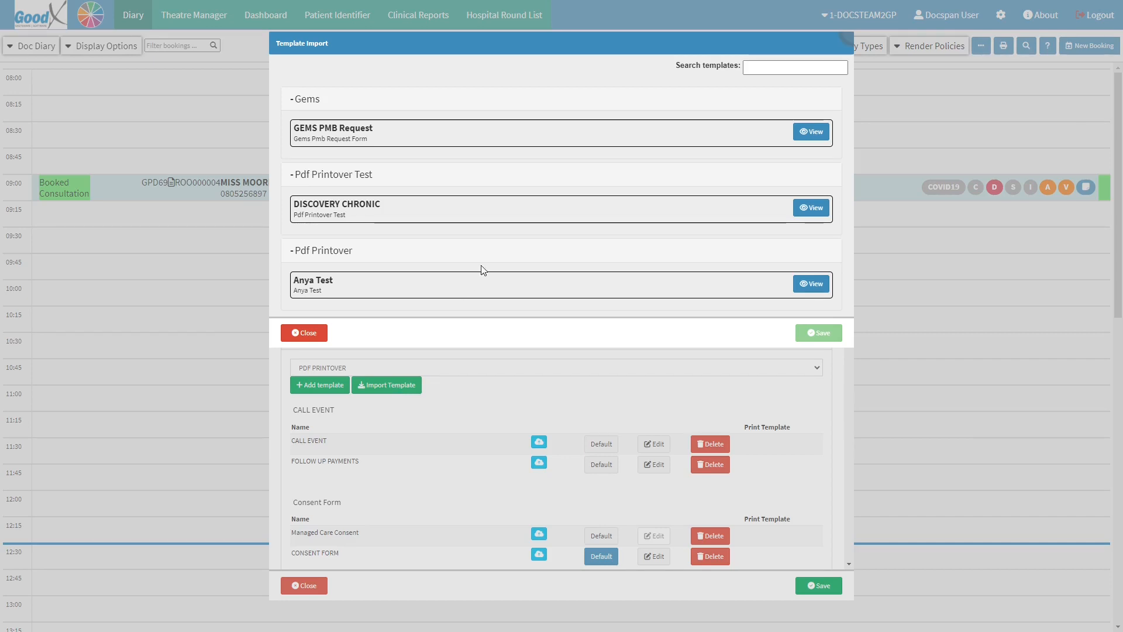
click(539, 218)
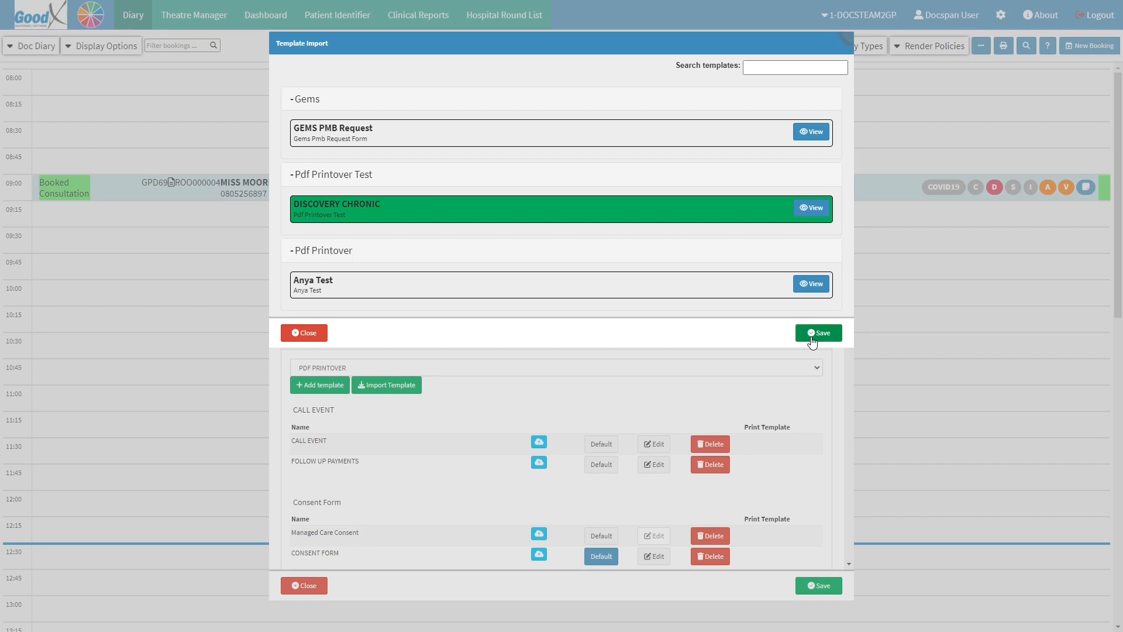
click(284, 331)
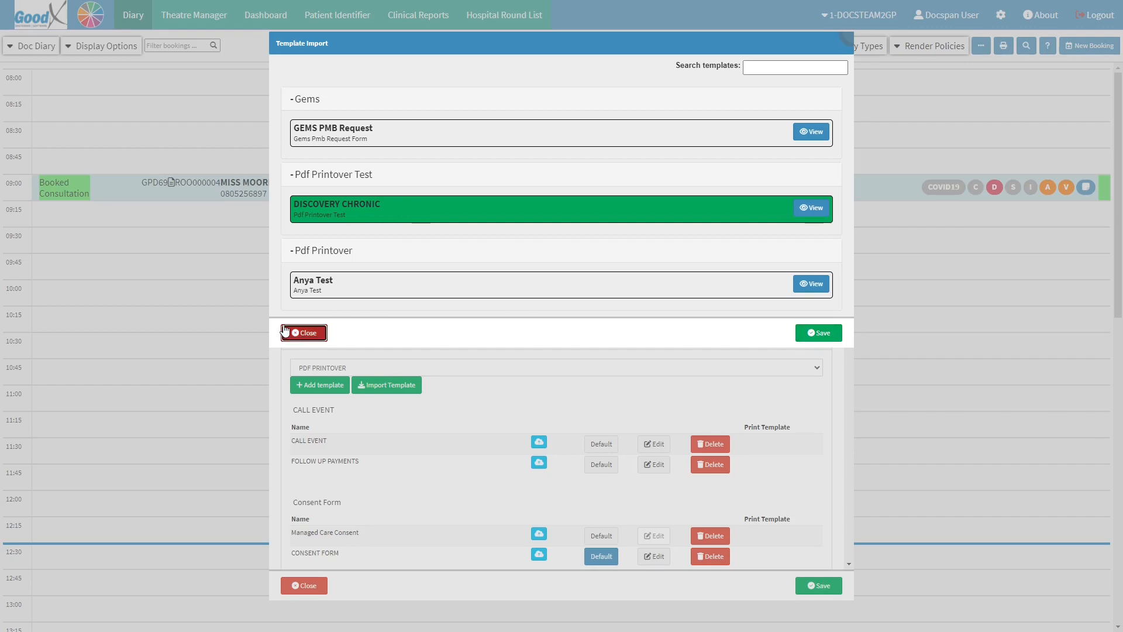
click(540, 141)
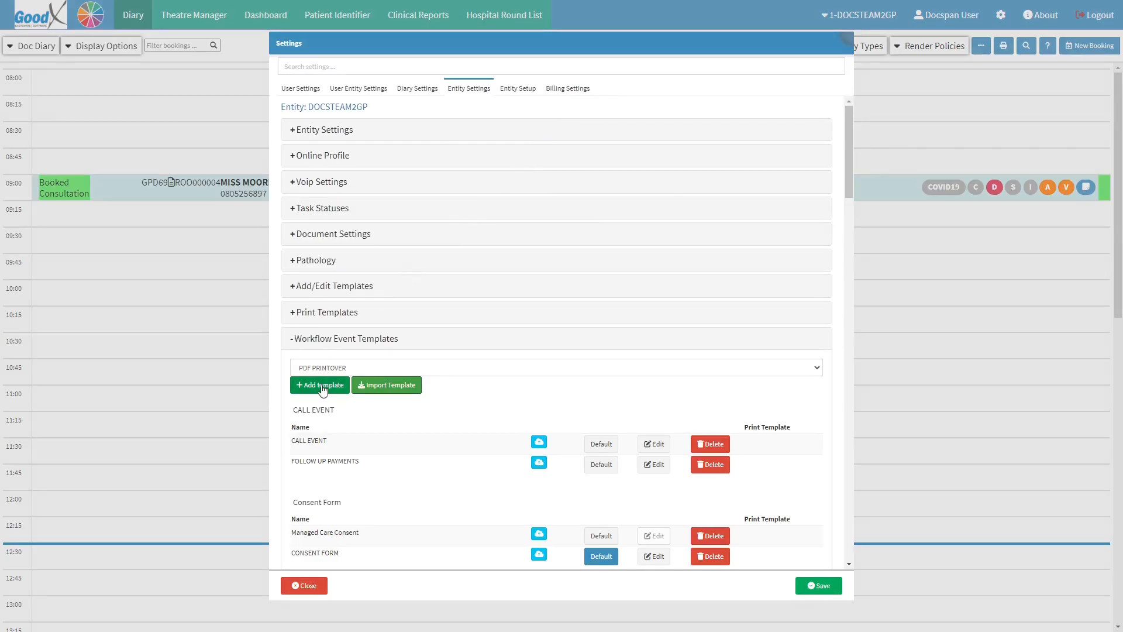
- Add a new PDF PRINTOVER template and load the file GEMS PMB Request.pdf into it
click(321, 385)
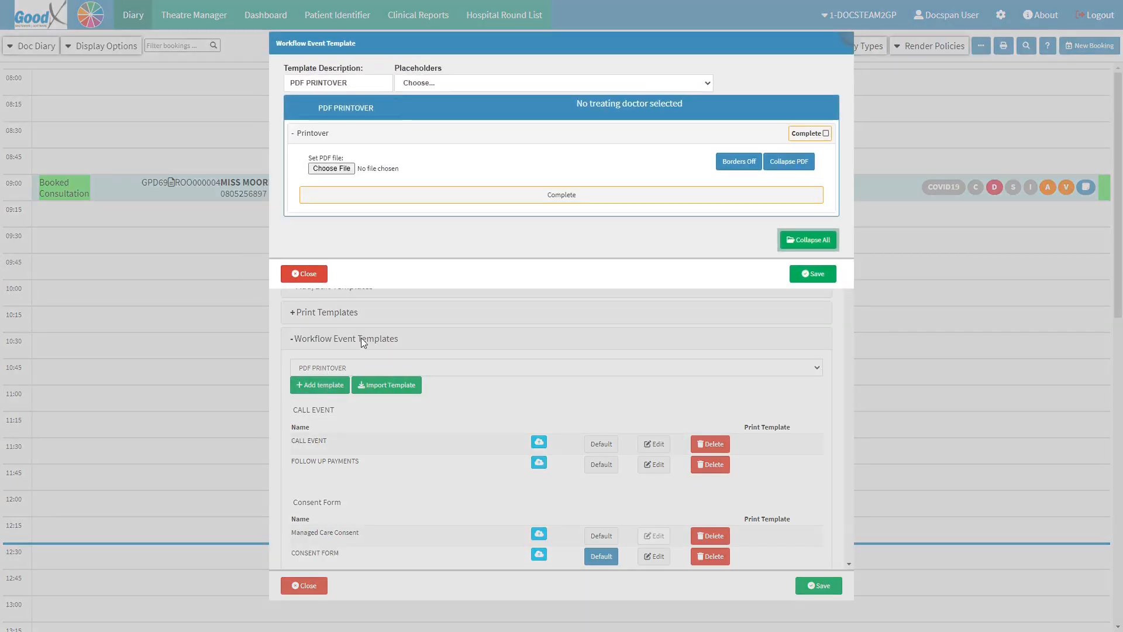
click(327, 169)
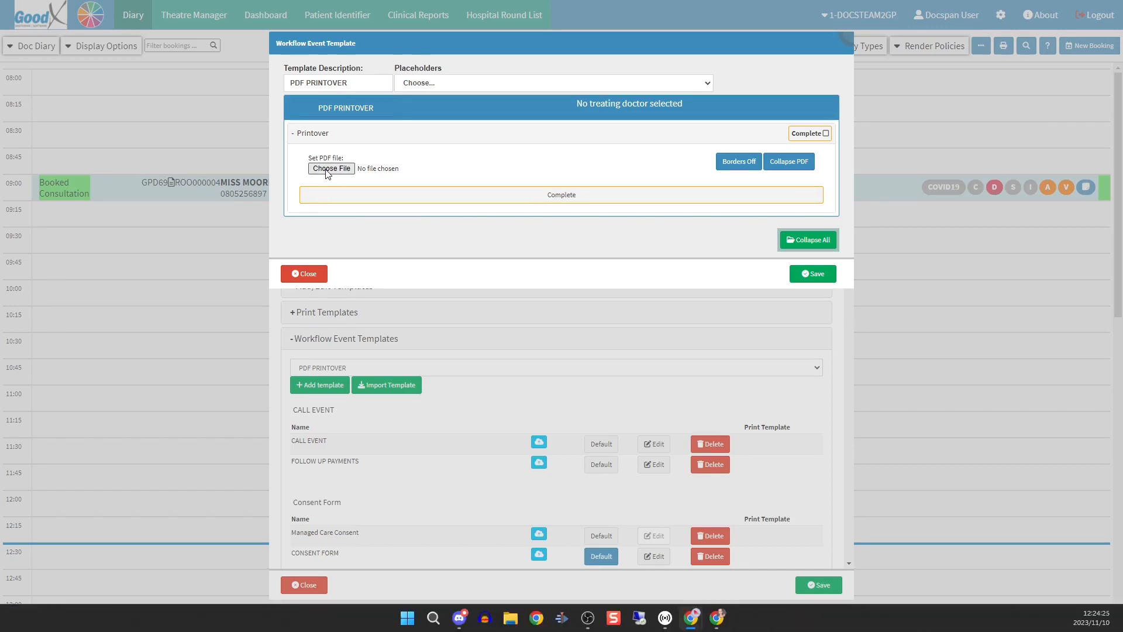
click(250, 113)
click(1023, 585)
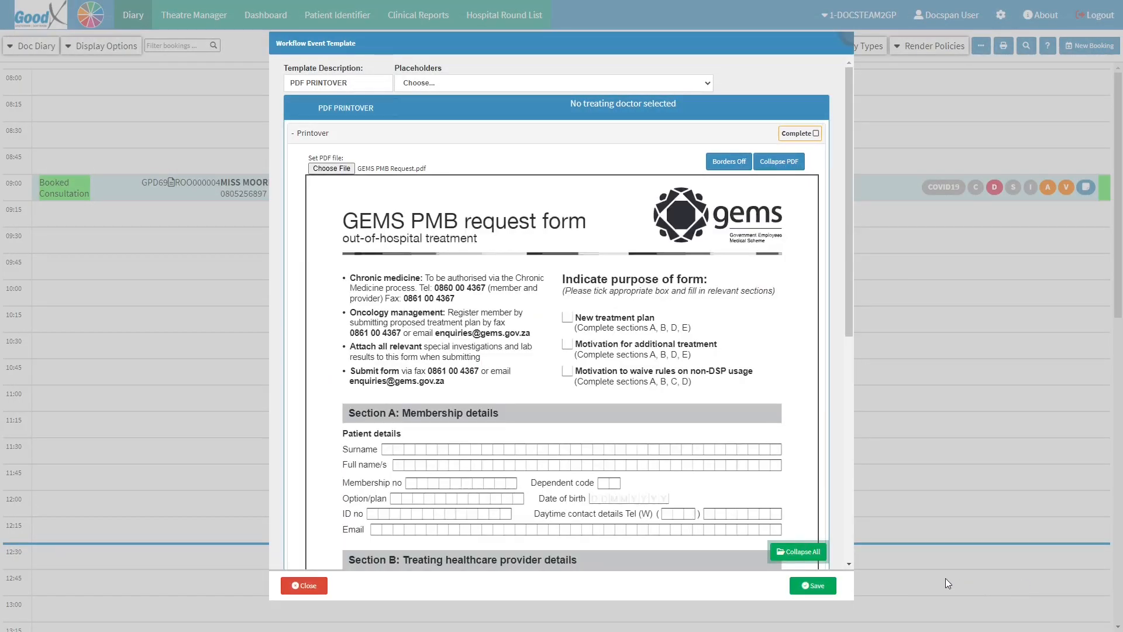
- Change the template description to "GEMS PMB request"
click(348, 82)
key(BackSpace)
key(BackSpace)
key(BackSpace)
key(BackSpace)
key(BackSpace)
key(BackSpace)
key(BackSpace)
key(BackSpace)
key(BackSpace)
key(BackSpace)
key(BackSpace)
key(BackSpace)
key(BackSpace)
text(GEMS PMB request)
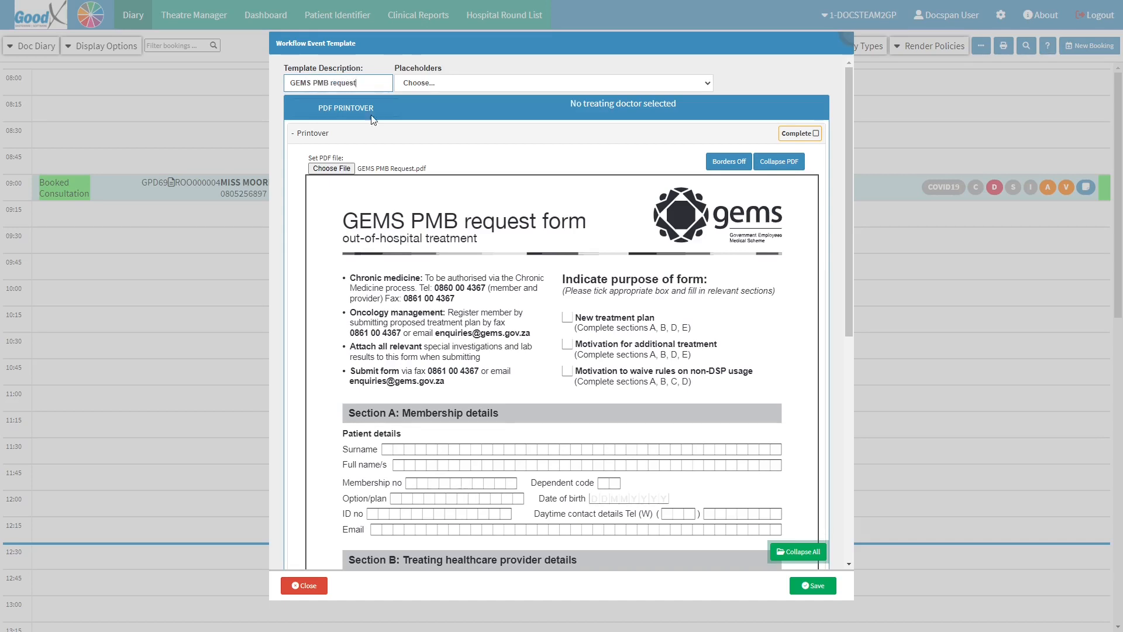
- Collapse the PDF preview and add a new text question to the printover template, opening its details
click(779, 161)
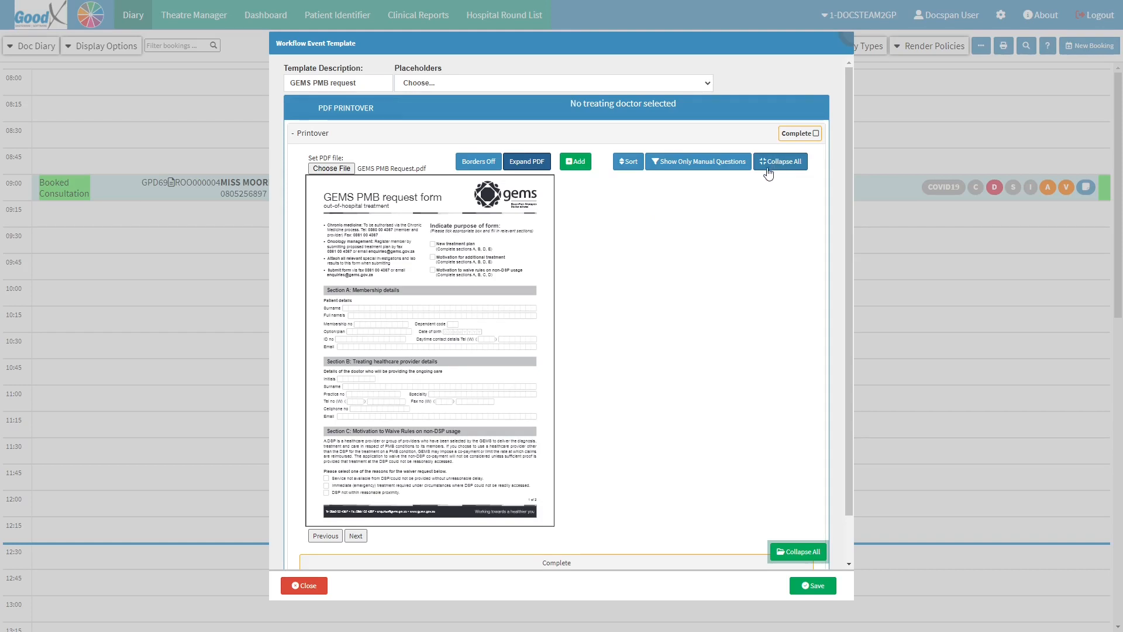
click(579, 164)
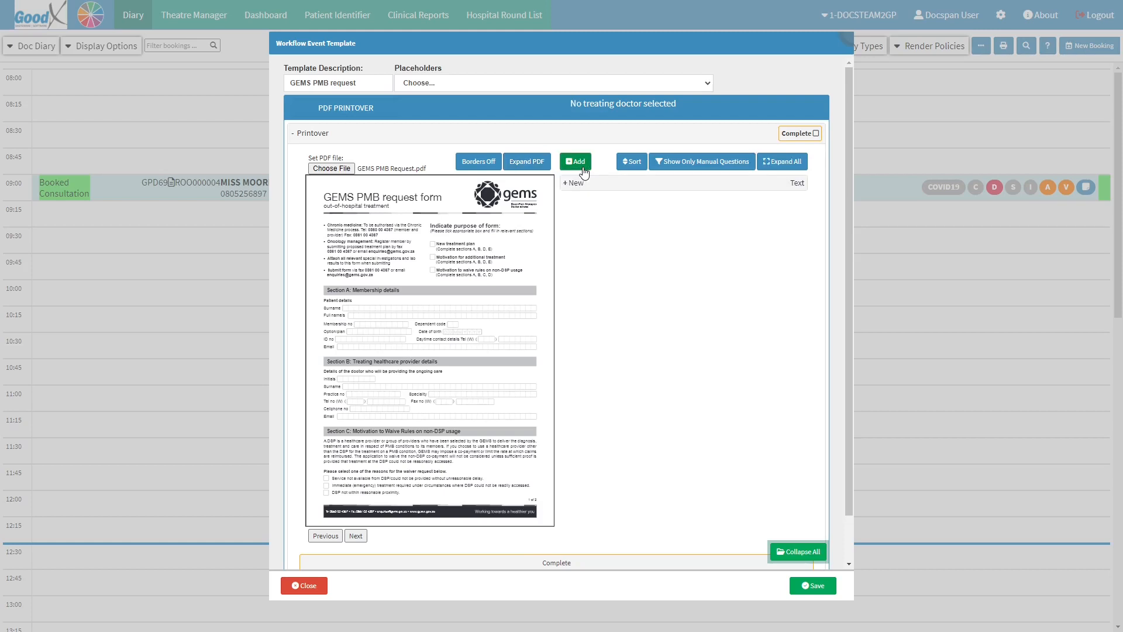
click(589, 185)
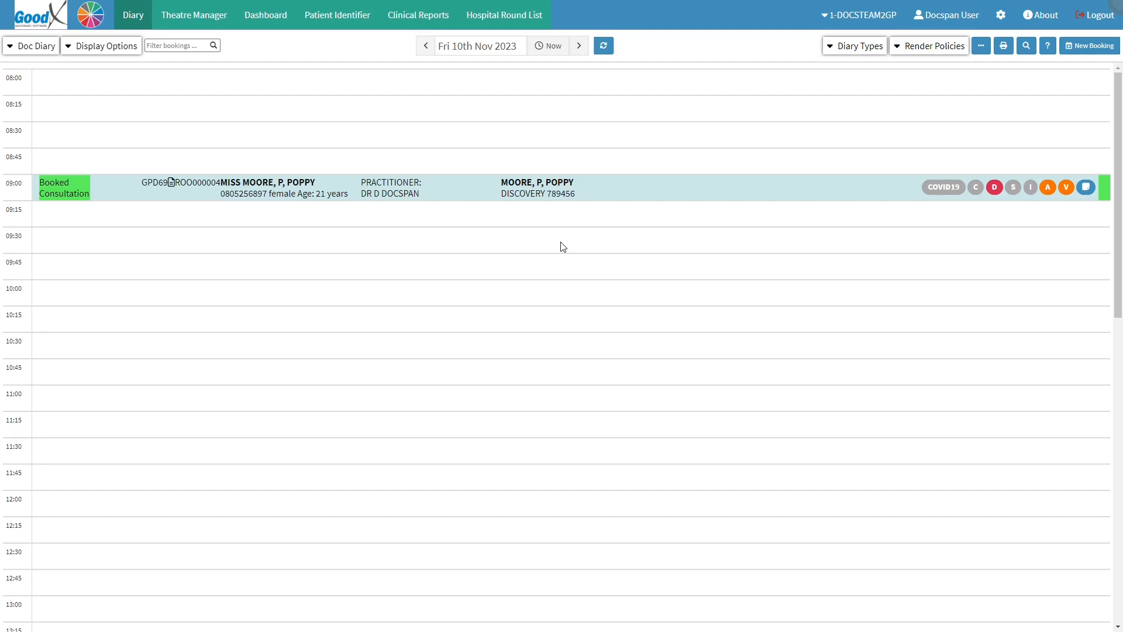
- Open the clinical case of the 09:00 consultation booking and add a PDF PRINTOVER form from the forms library
click(689, 193)
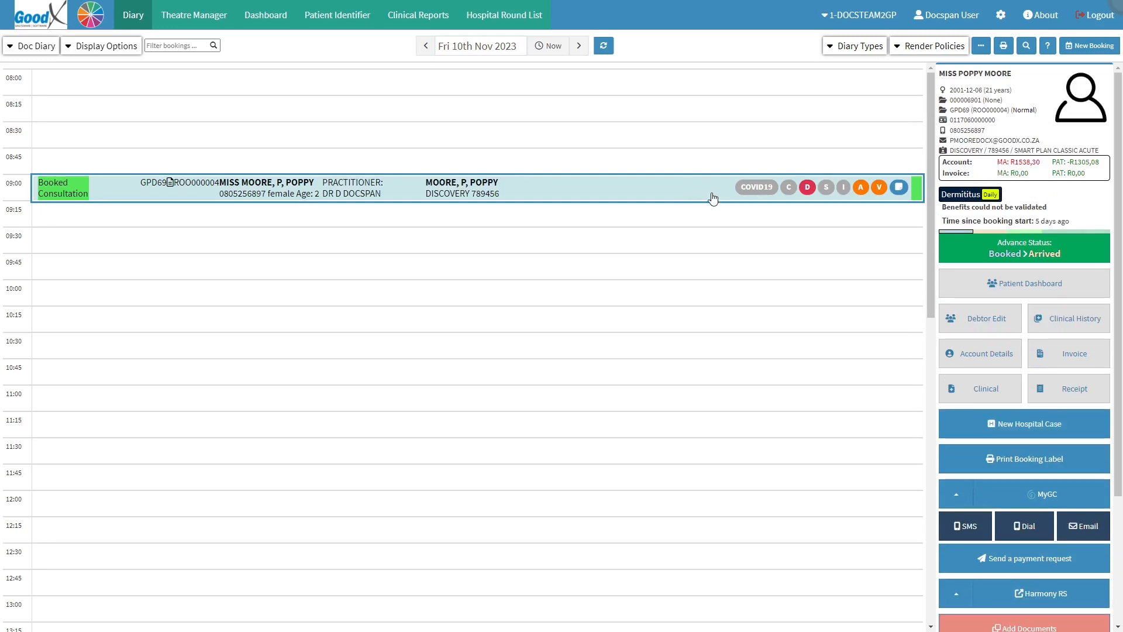
click(958, 388)
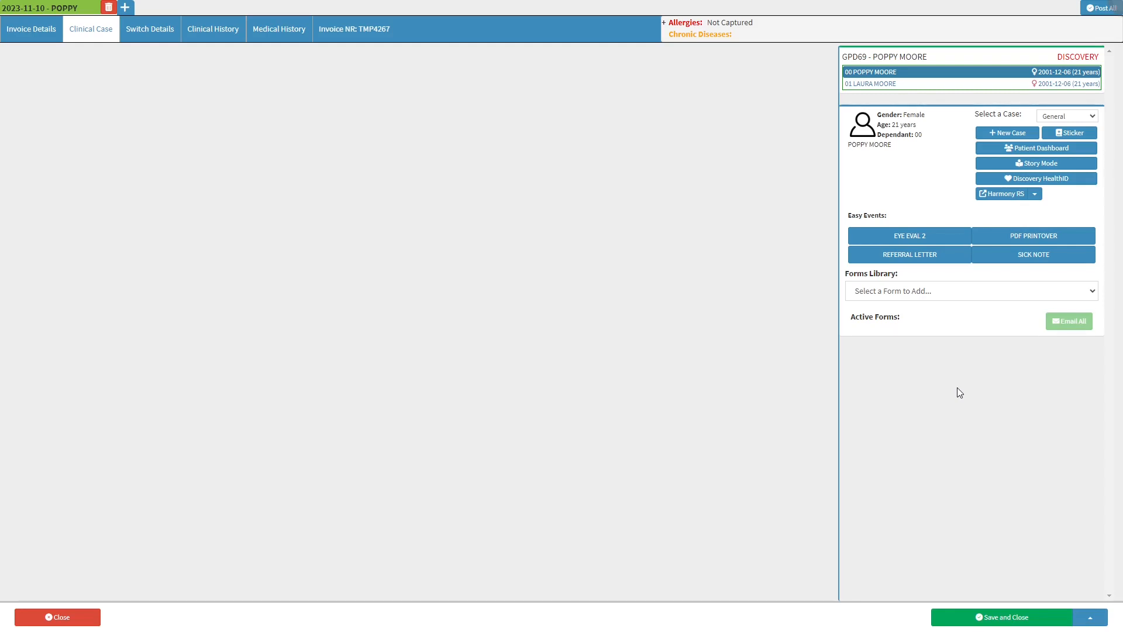
click(950, 291)
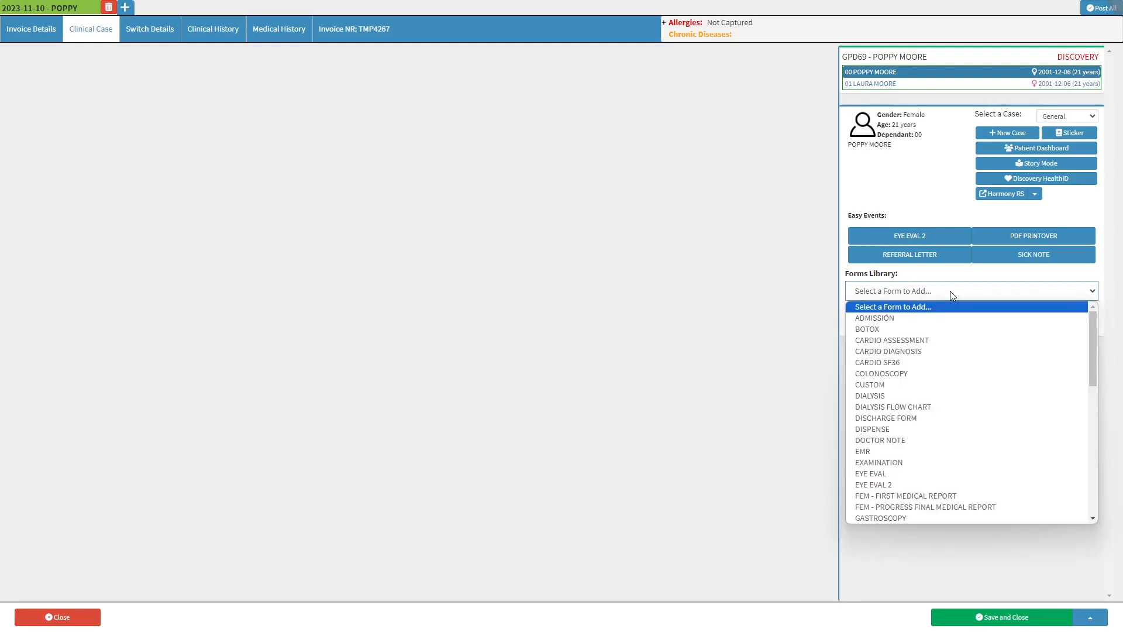
scroll(948, 351, down, 4)
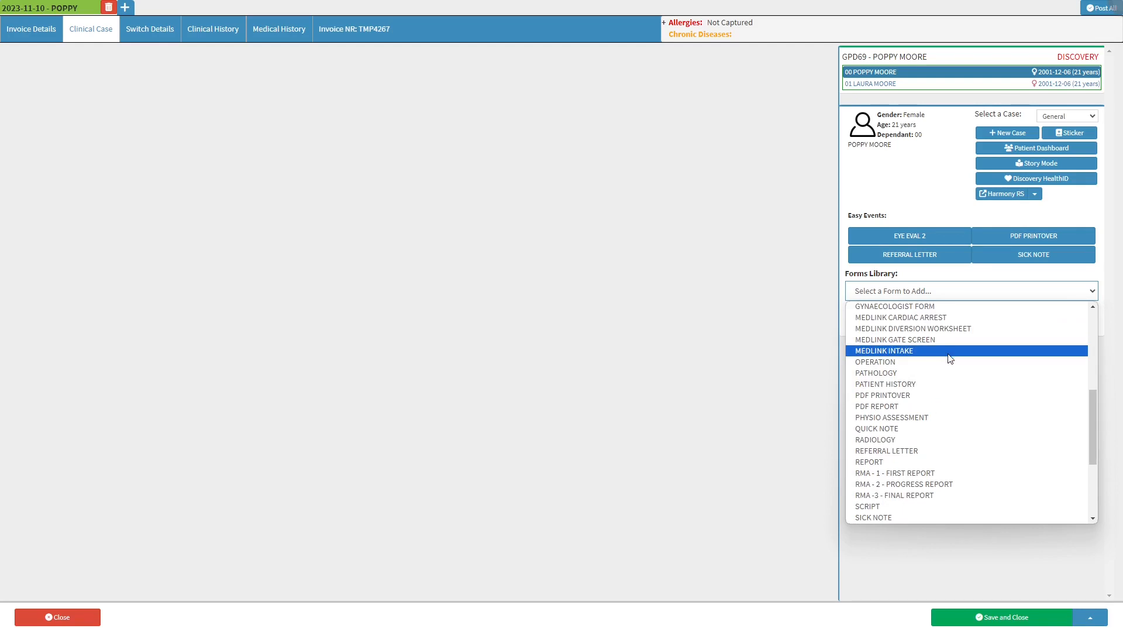
click(957, 395)
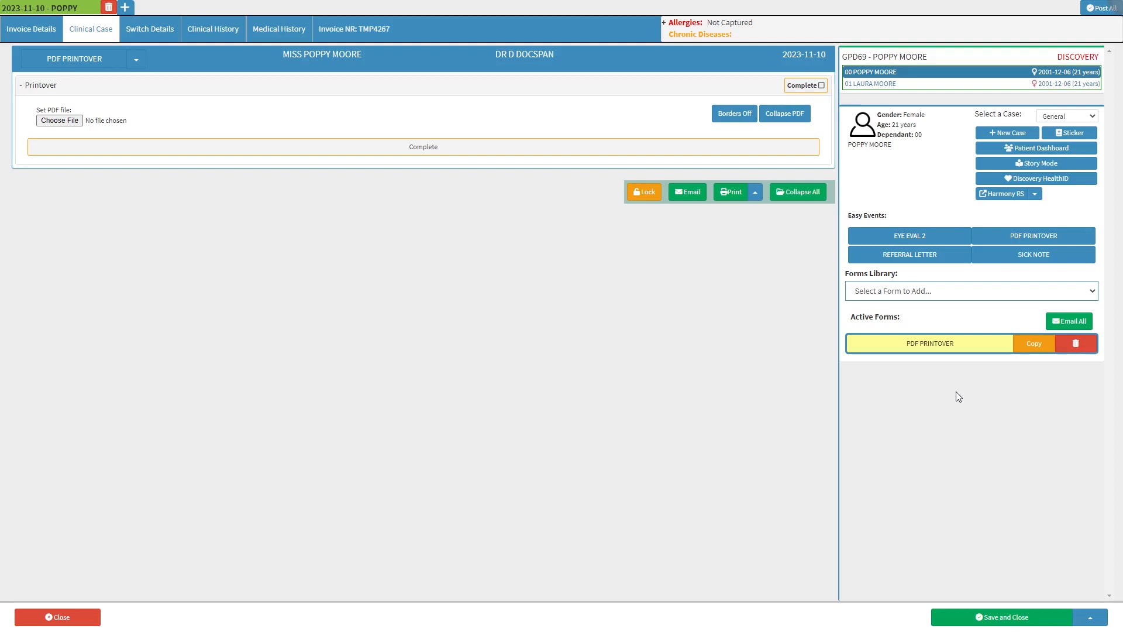
- Apply the GEMS PMB request template to the form and review its membership, healthcare provider and waiver sections
click(132, 66)
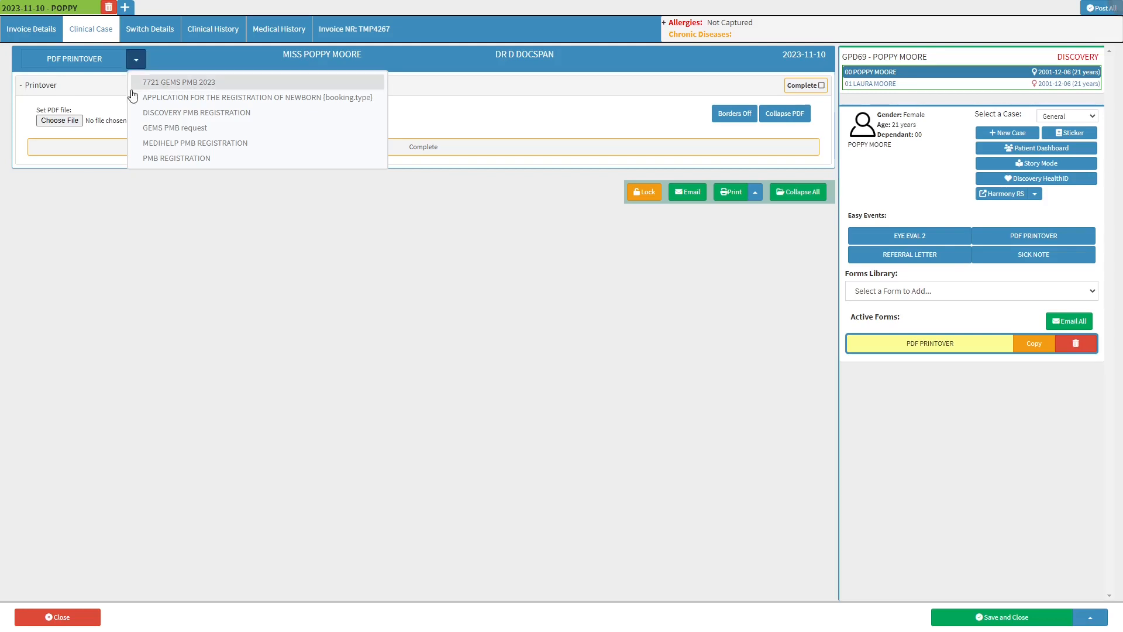
click(154, 129)
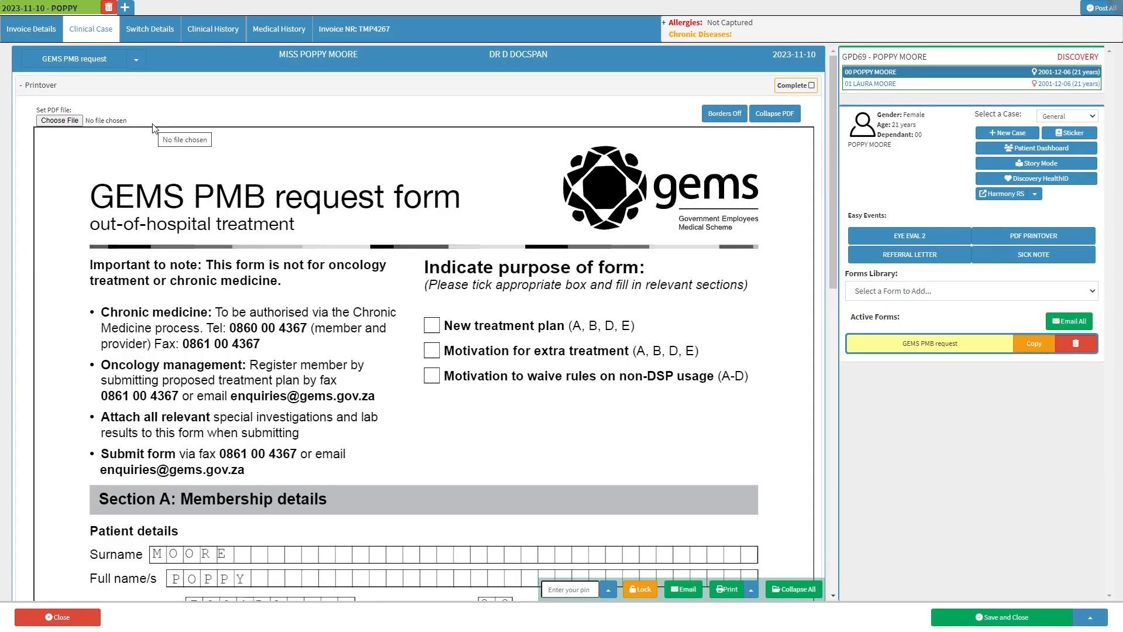
scroll(248, 217, down, 5)
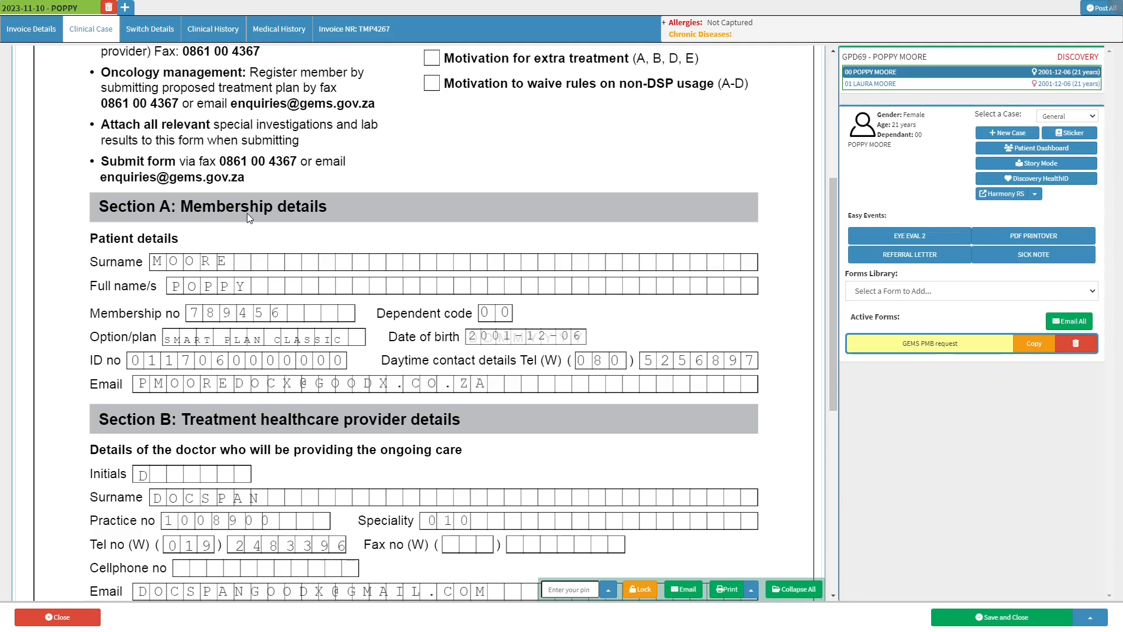
scroll(247, 213, down, 7)
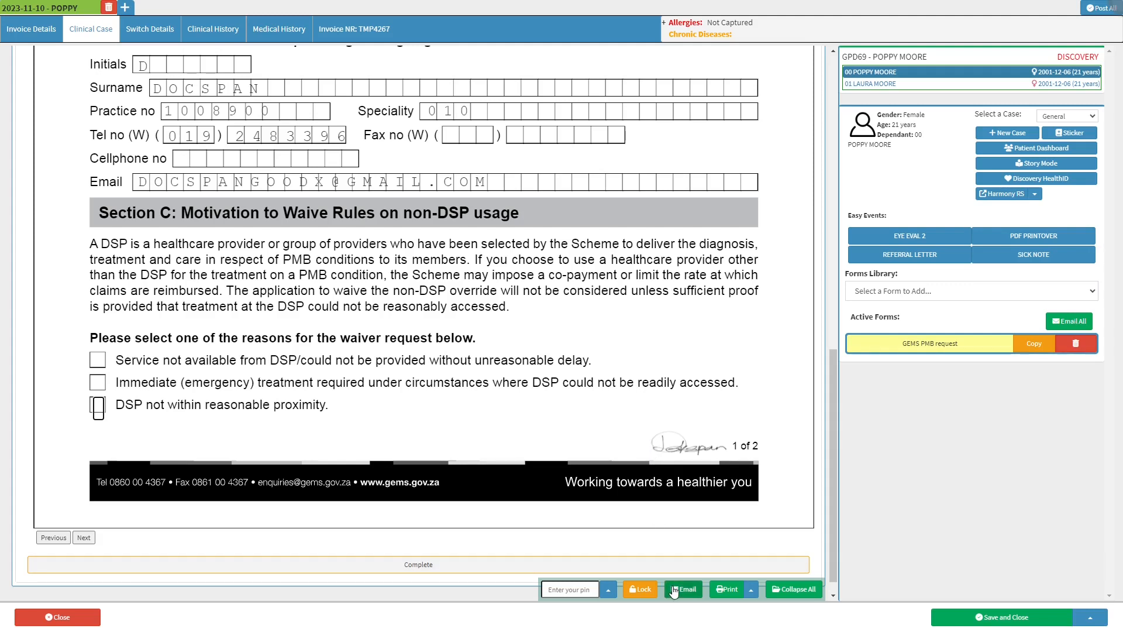
- Check the form's print options, then mark the GEMS PMB request form complete and save and close the clinical case
click(750, 593)
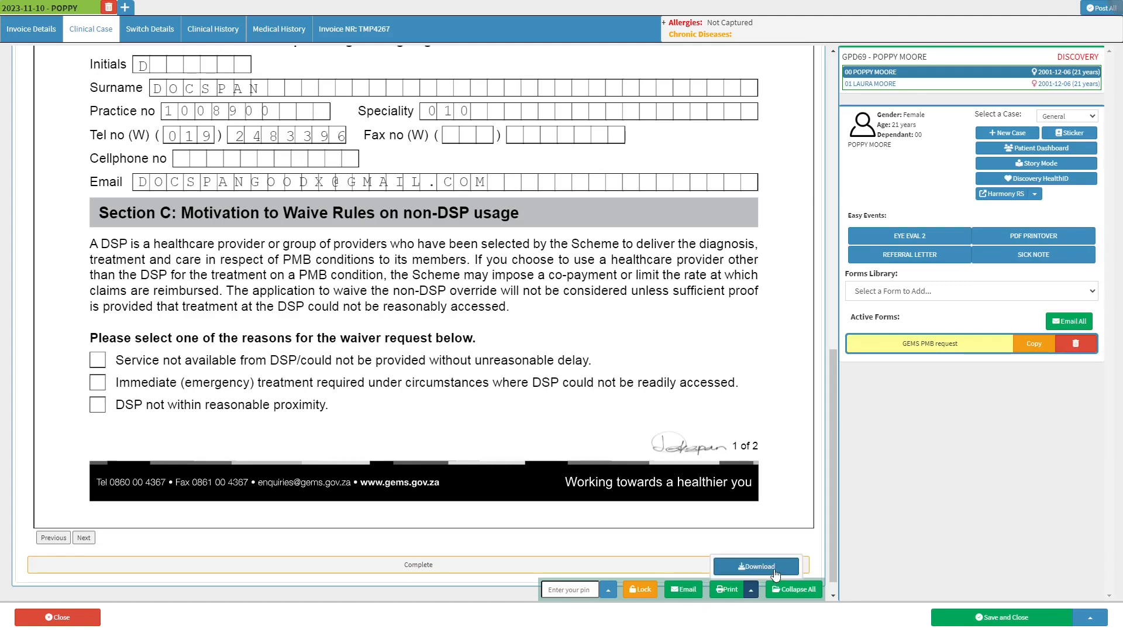
click(686, 565)
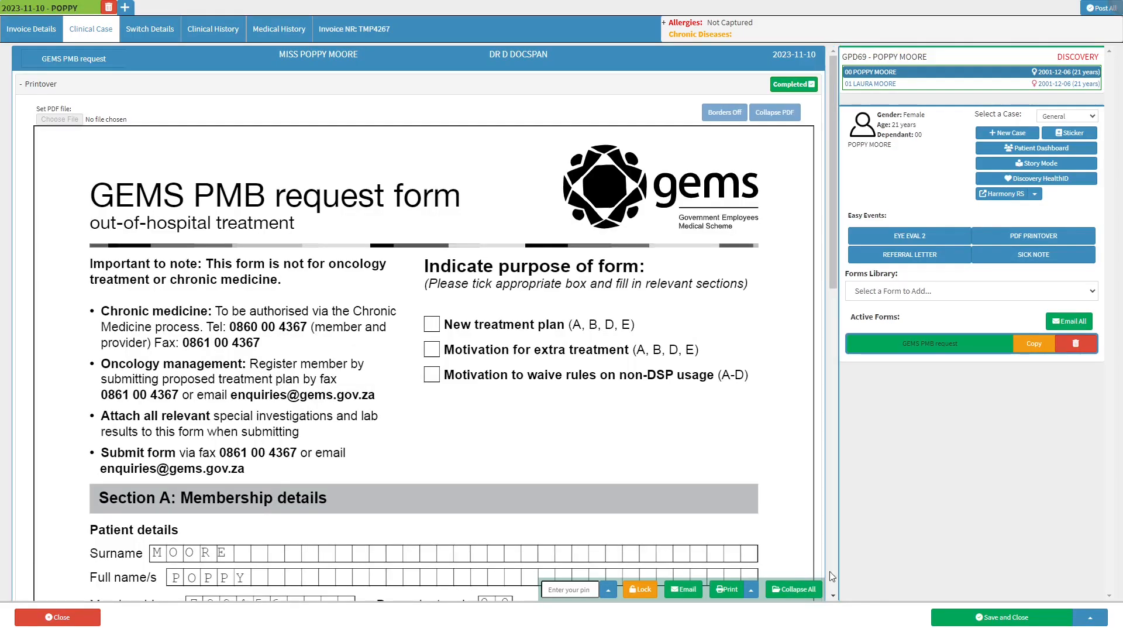
click(953, 614)
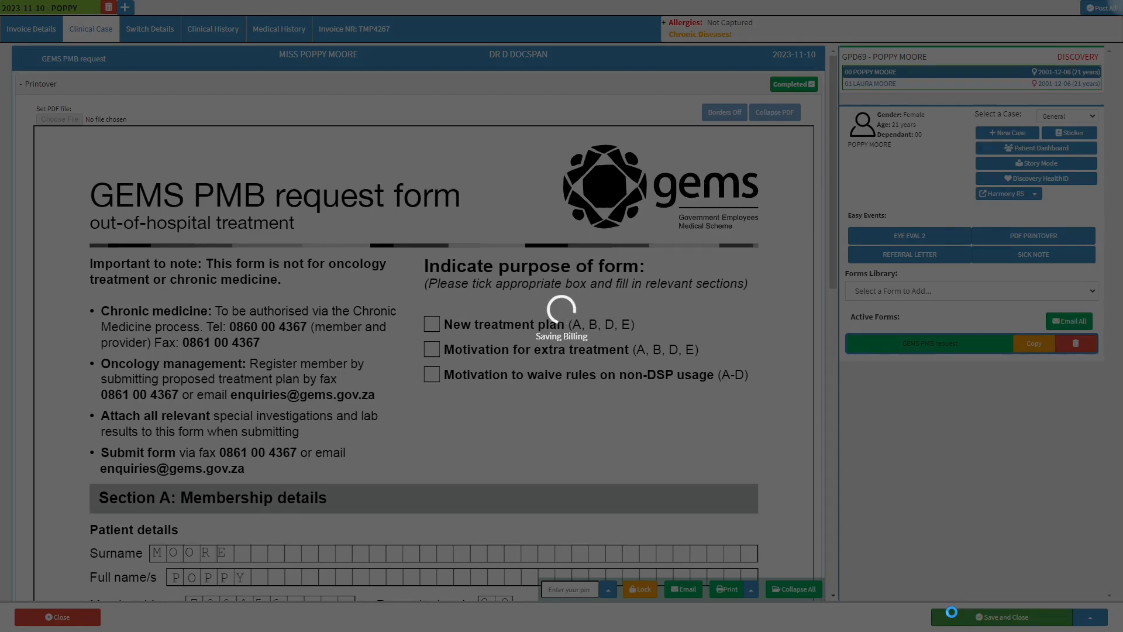